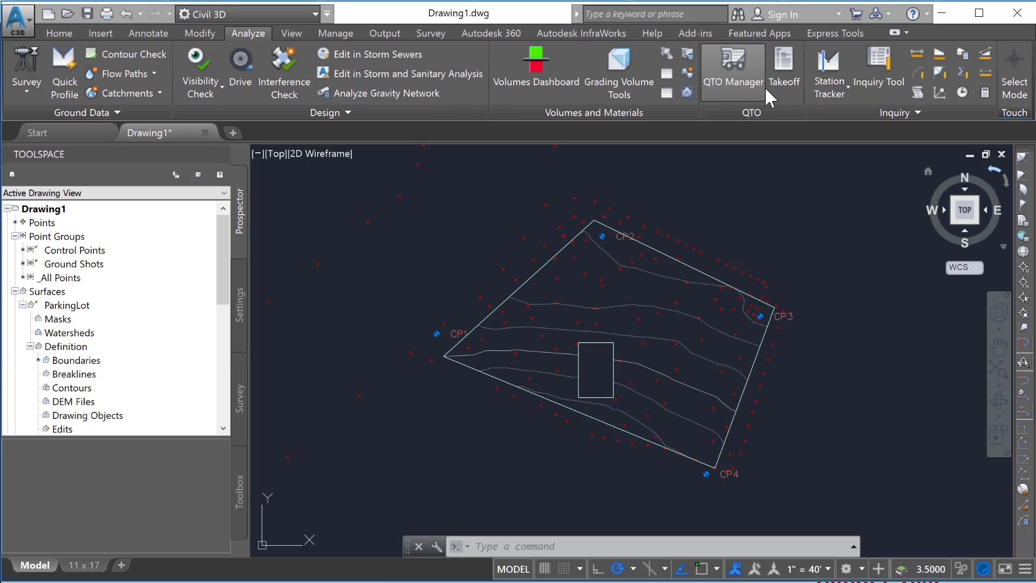
Step: Open the Inquiry Tool palette and show its list of inquiry types
left_click(878, 64)
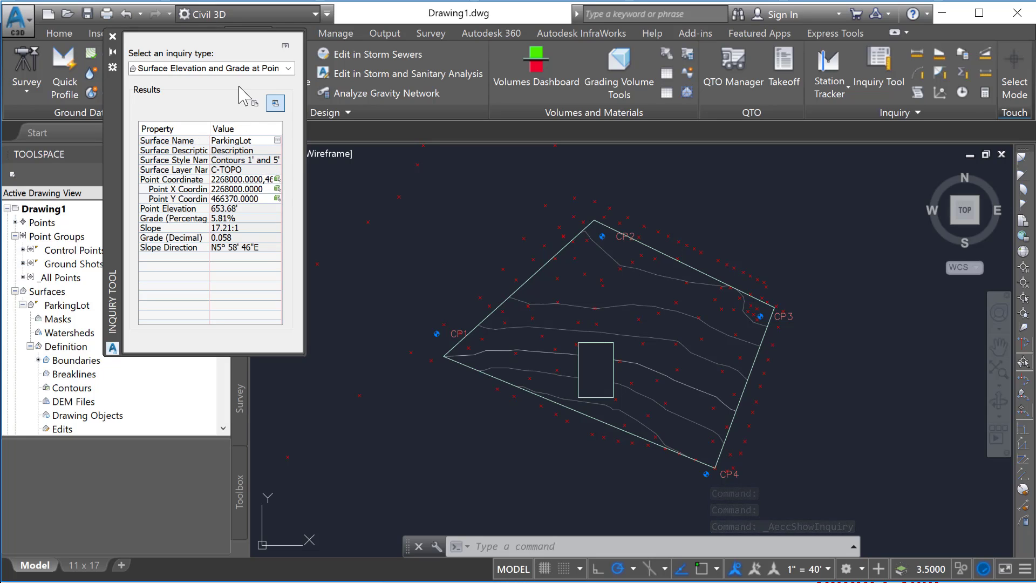
left_click(188, 69)
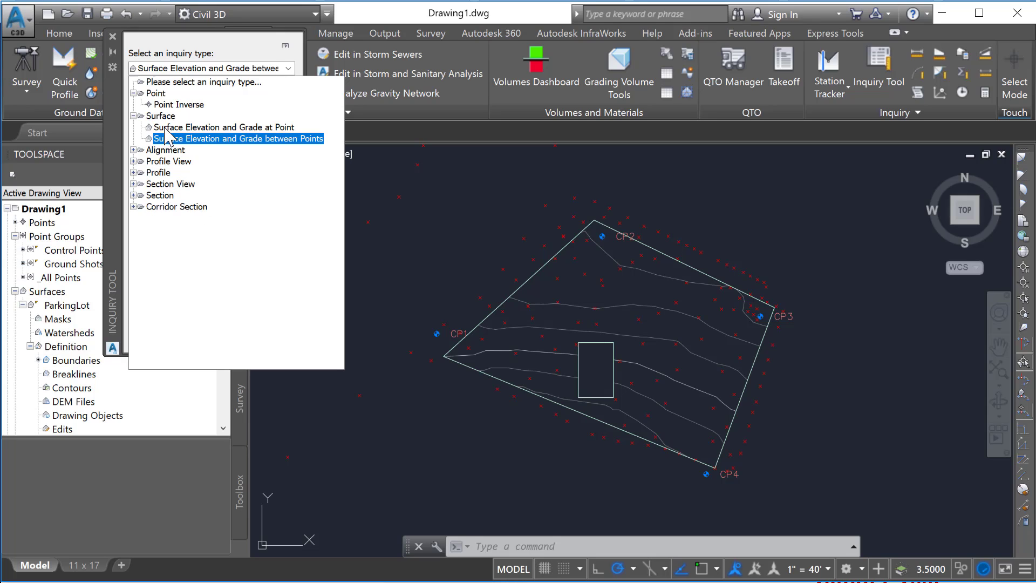
Step: Choose the Surface Elevation and Grade at Point inquiry for the ParkingLot surface
key("Return")
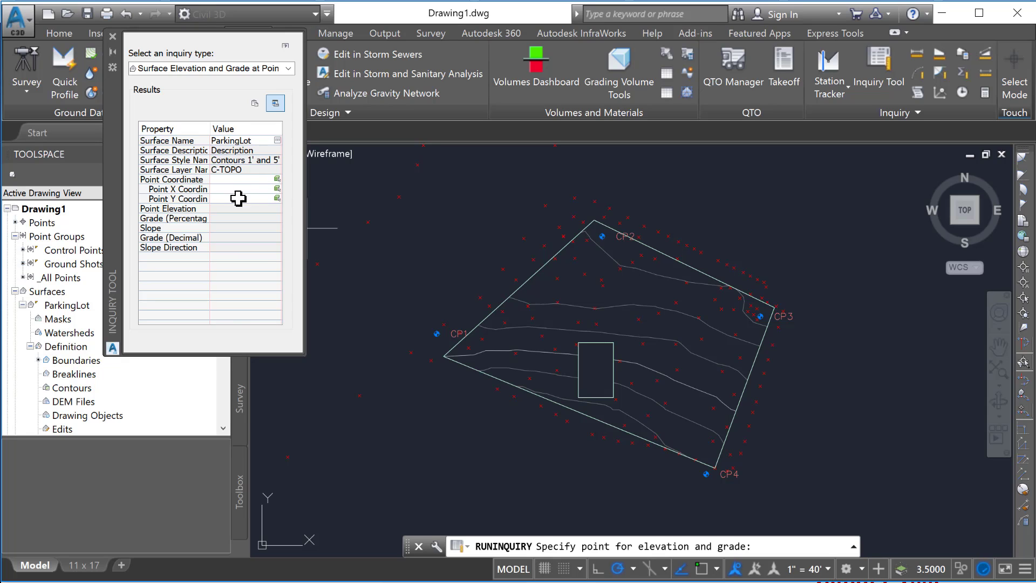
Step: Pick a surface point (653.74' elevation, 5.81% grade), end the inquiry, and show the 11 x 17 layout
left_click(630, 329)
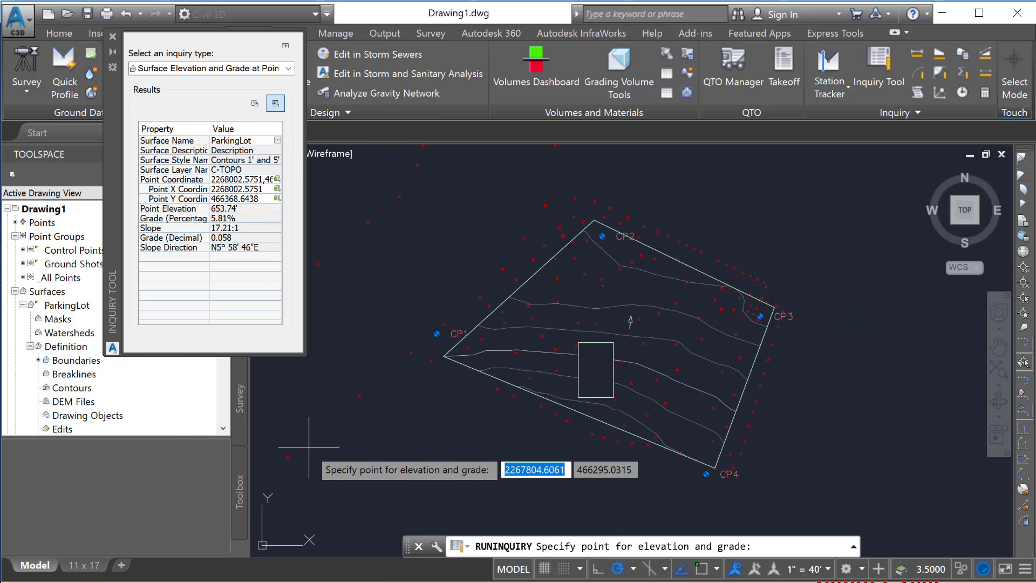
key("Escape")
left_click(84, 565)
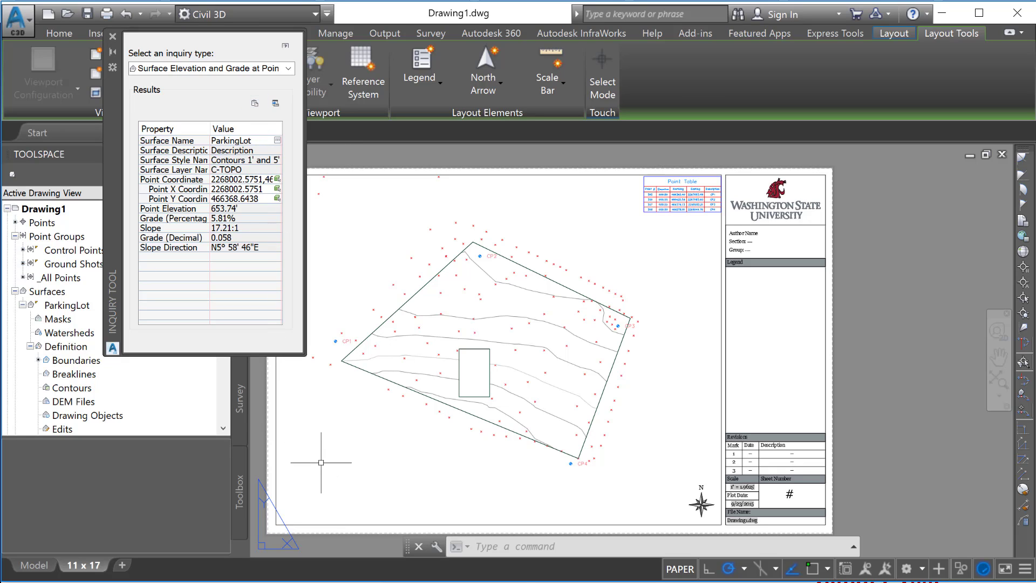
Step: Paste the ParkingLot inquiry results (653.74', 5.81%) at the sheet's lower left
key("ctrl+v")
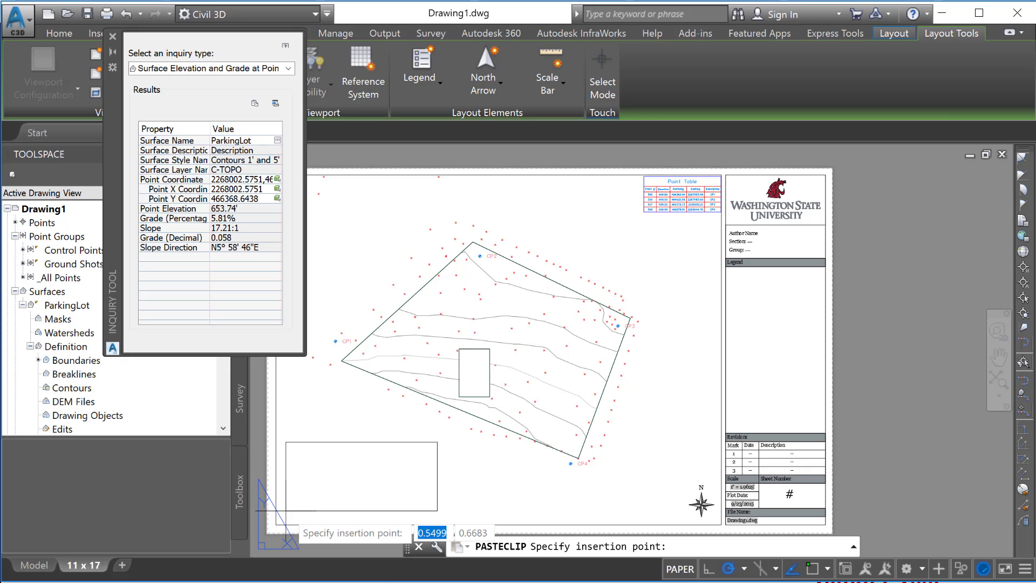
left_click(286, 442)
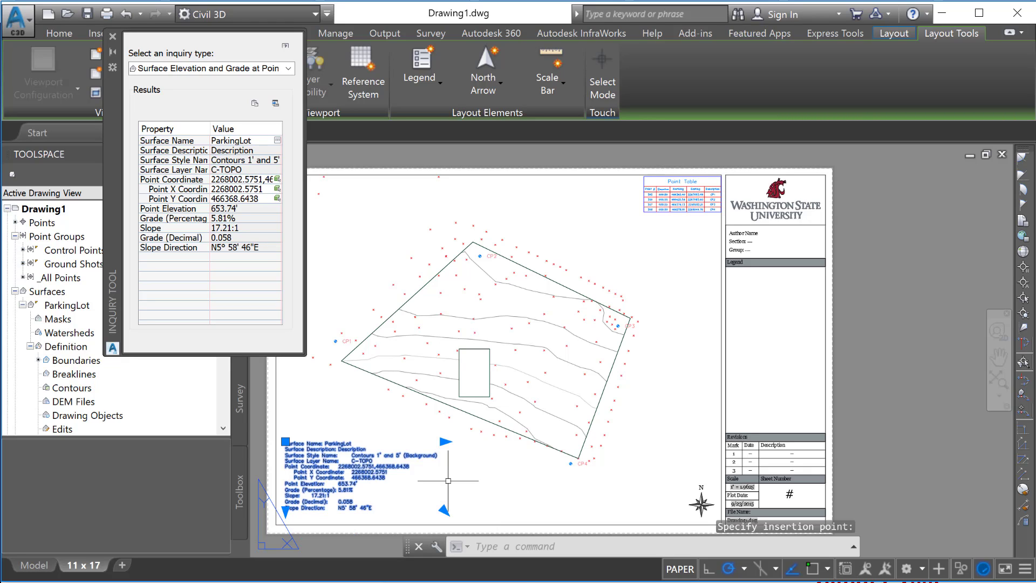
key("Escape")
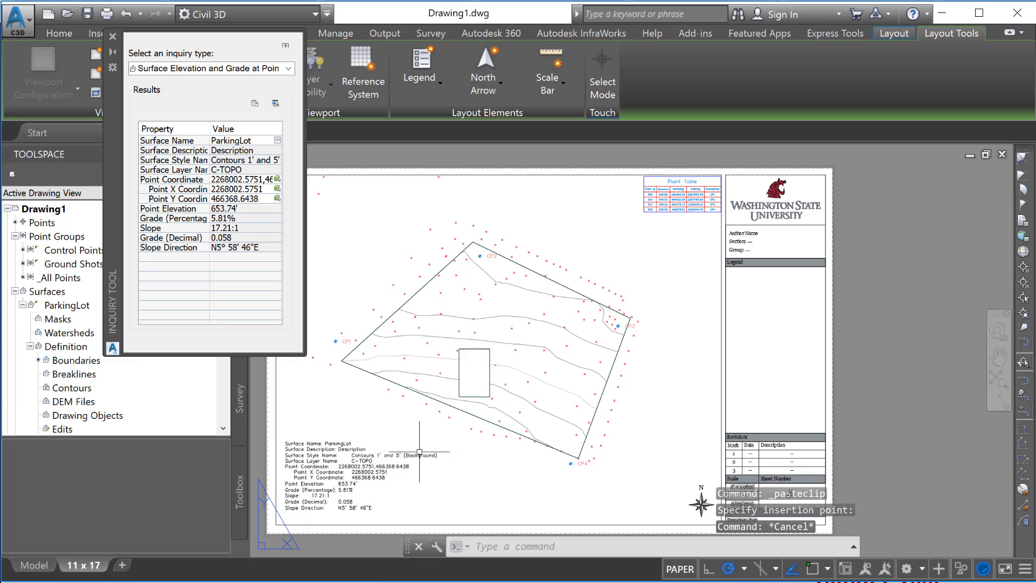